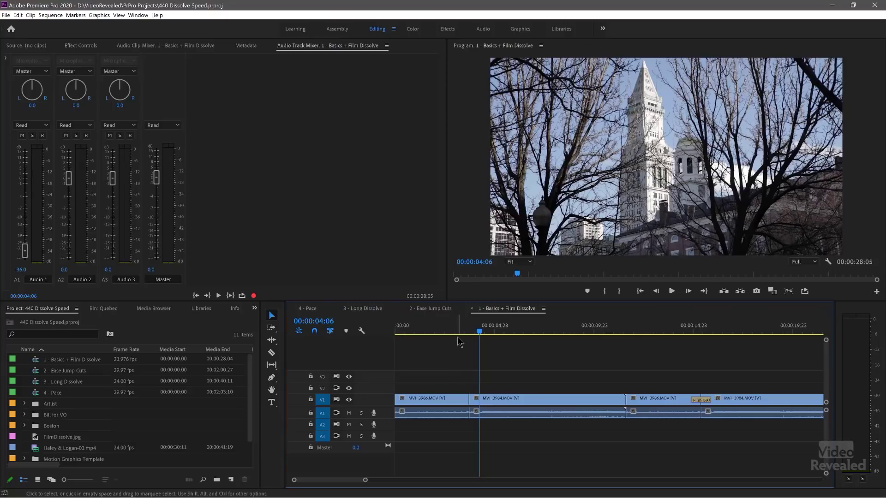
Play back the opening clips and snap the playhead to the first cut at 00:00:03:18
{"action": "left_click", "coordinate": [450, 329]}
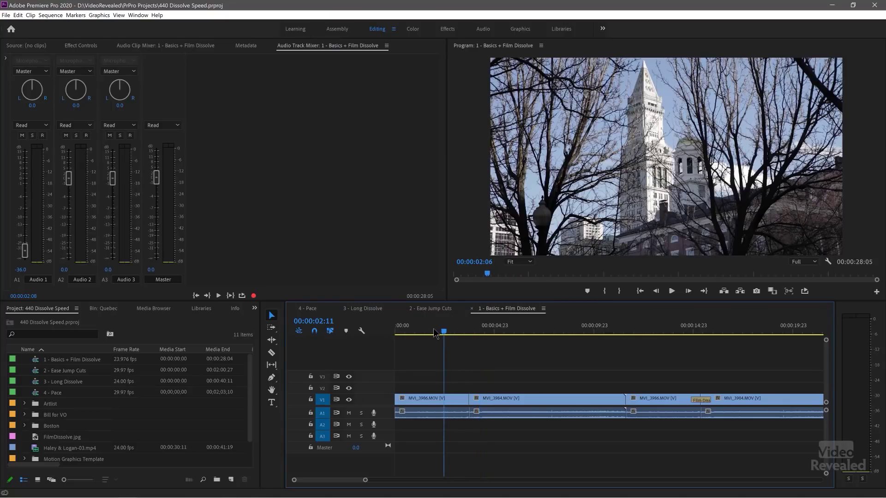
{"action": "key", "text": "space"}
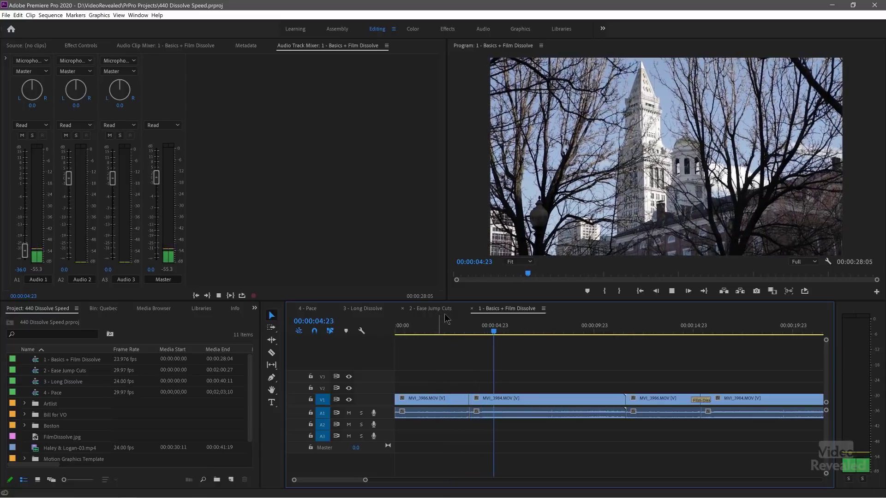
{"action": "key", "text": "space"}
{"action": "left_click", "coordinate": [459, 328]}
{"action": "key", "text": "space"}
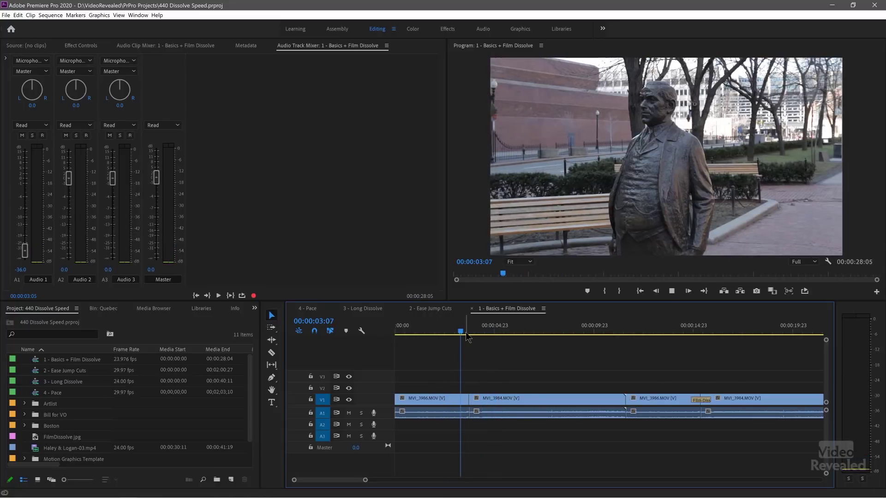
{"action": "key", "text": "space"}
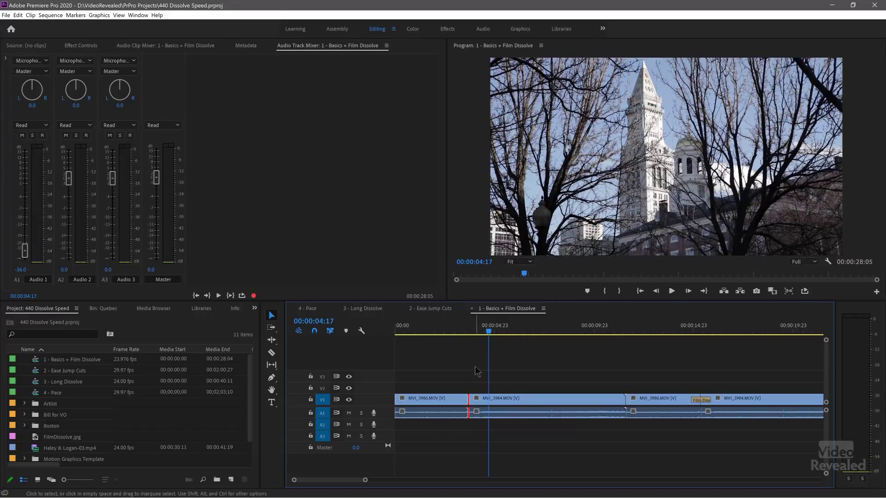
{"action": "key", "text": "Up"}
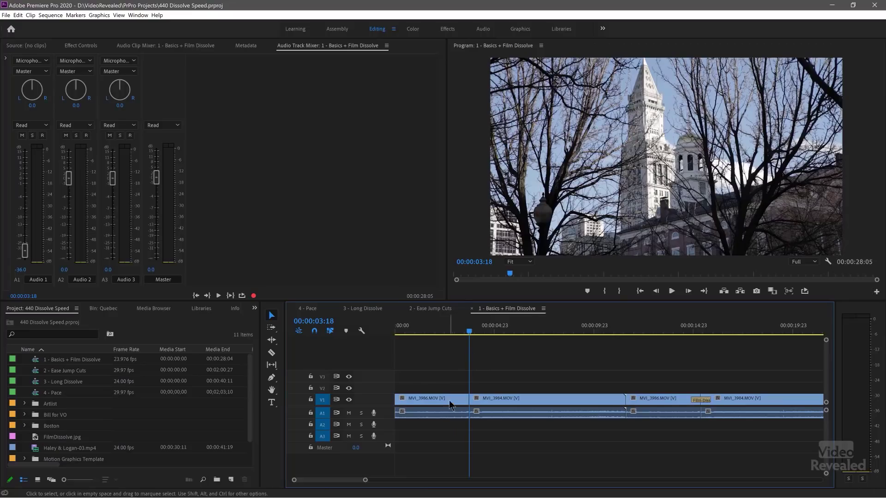
{"action": "left_click", "coordinate": [455, 403]}
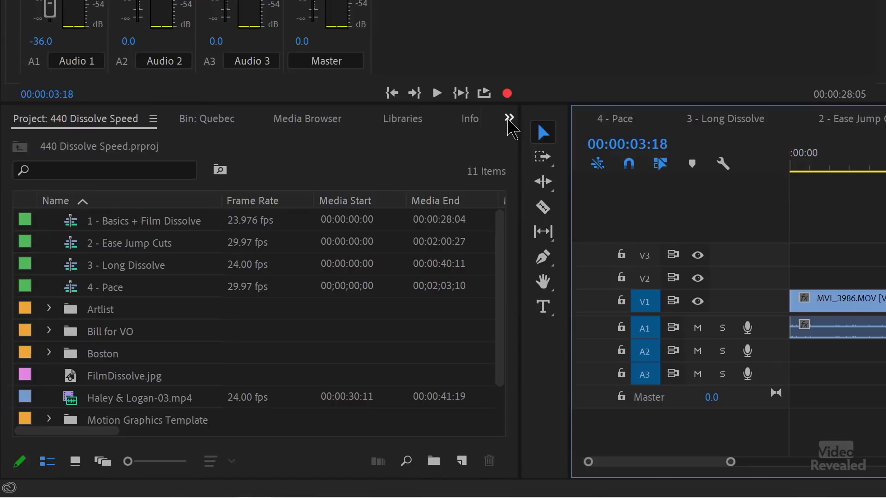
In the Effects panel, make Video Transitions > Dissolve > Cross Dissolve the default transition
{"action": "left_click", "coordinate": [509, 119]}
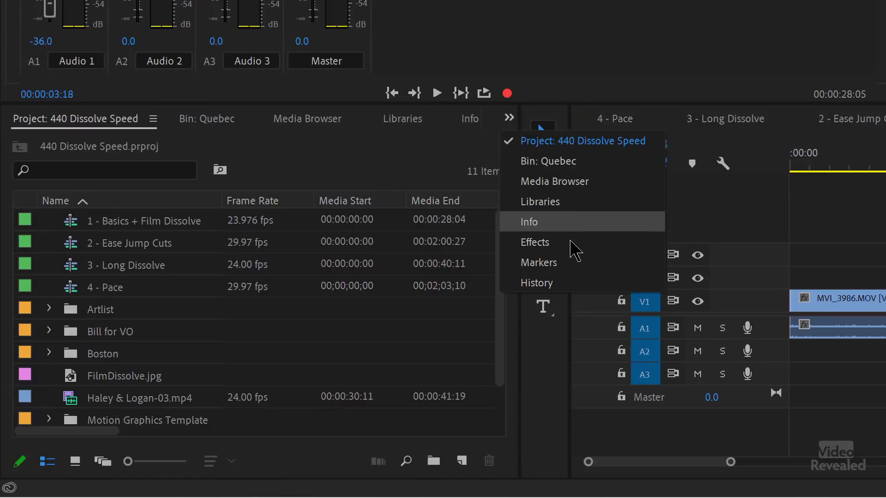
{"action": "left_click", "coordinate": [554, 240]}
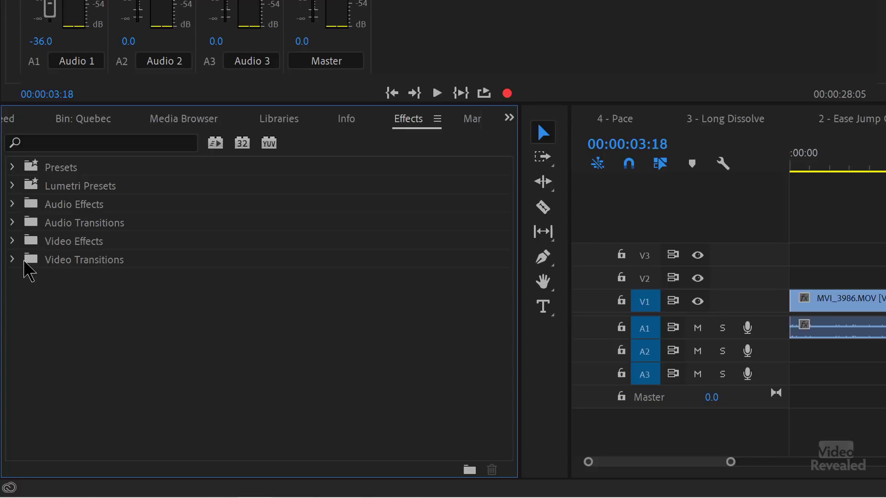
{"action": "left_click", "coordinate": [13, 259]}
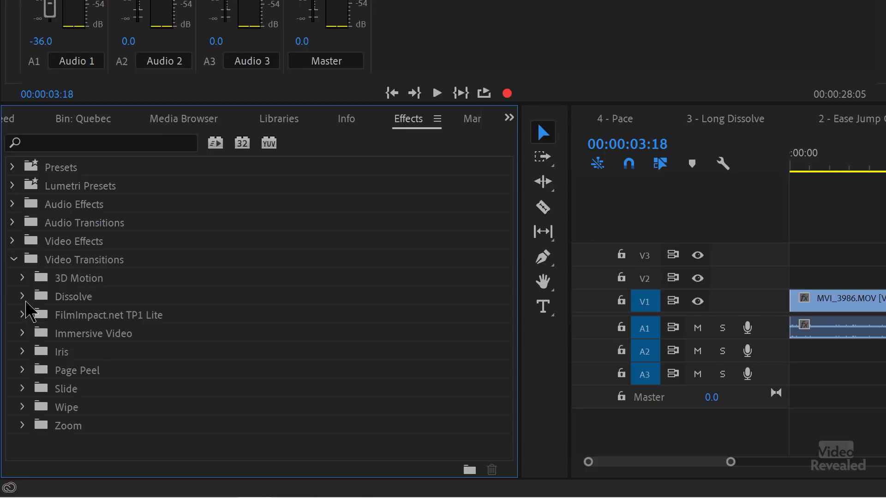
{"action": "left_click", "coordinate": [23, 296]}
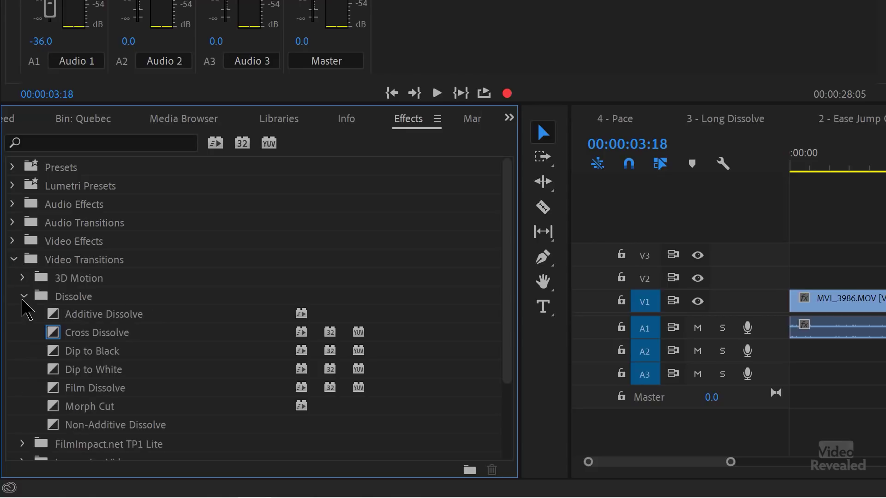
{"action": "left_click", "coordinate": [53, 333]}
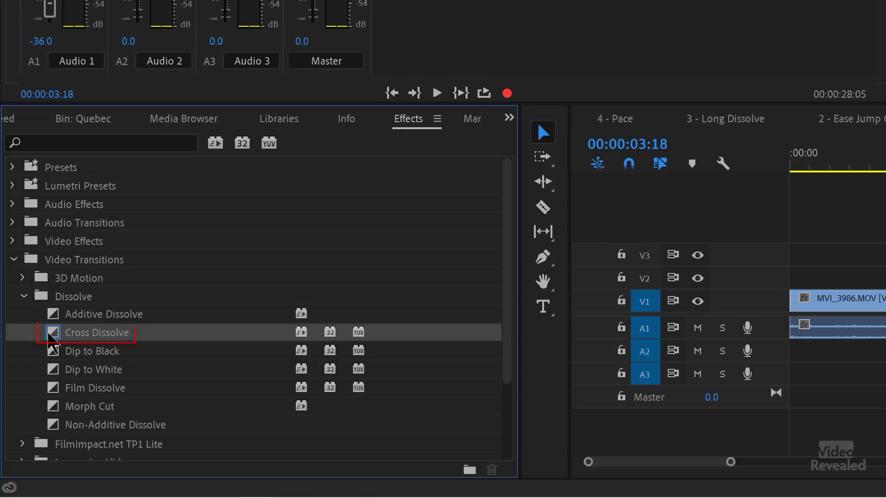
{"action": "right_click", "coordinate": [132, 342]}
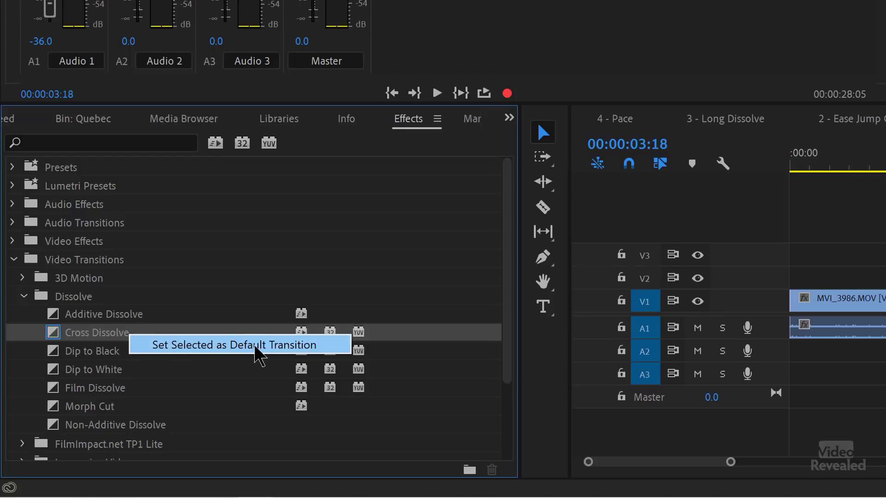
{"action": "left_click", "coordinate": [105, 338]}
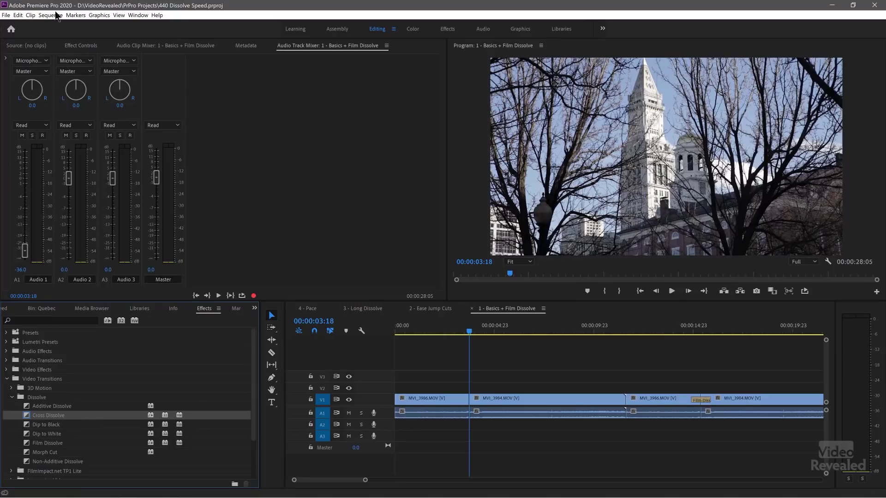
{"action": "left_click", "coordinate": [18, 15]}
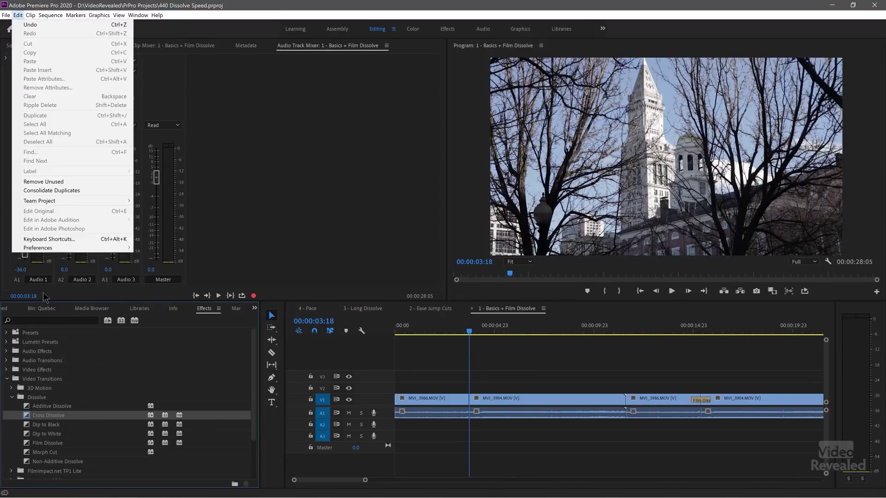
{"action": "mouse_move", "coordinate": [52, 251]}
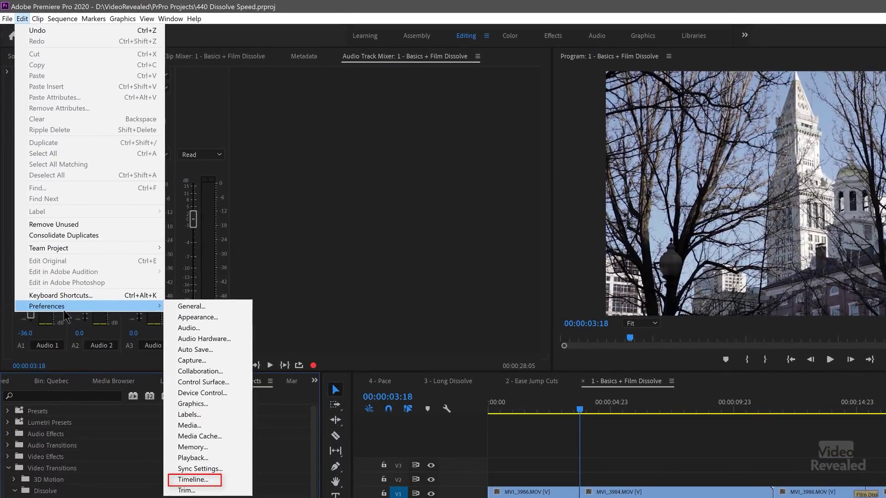
{"action": "left_click", "coordinate": [225, 483]}
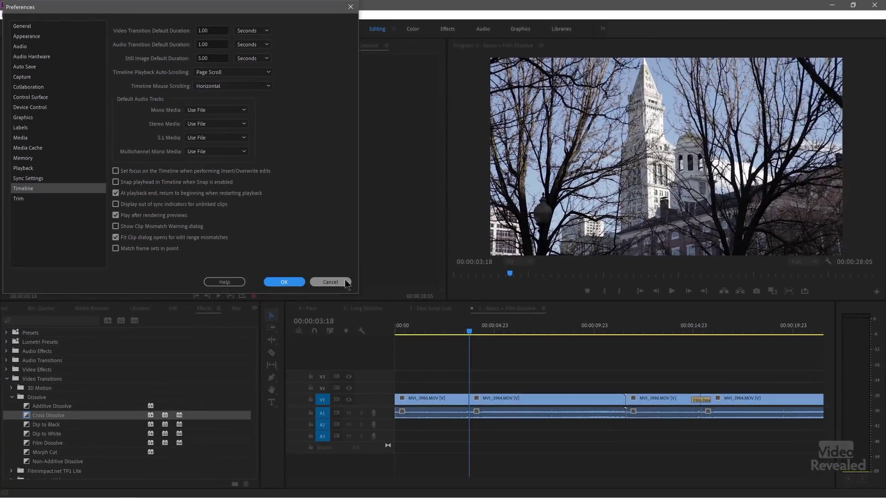
{"action": "left_click", "coordinate": [344, 283]}
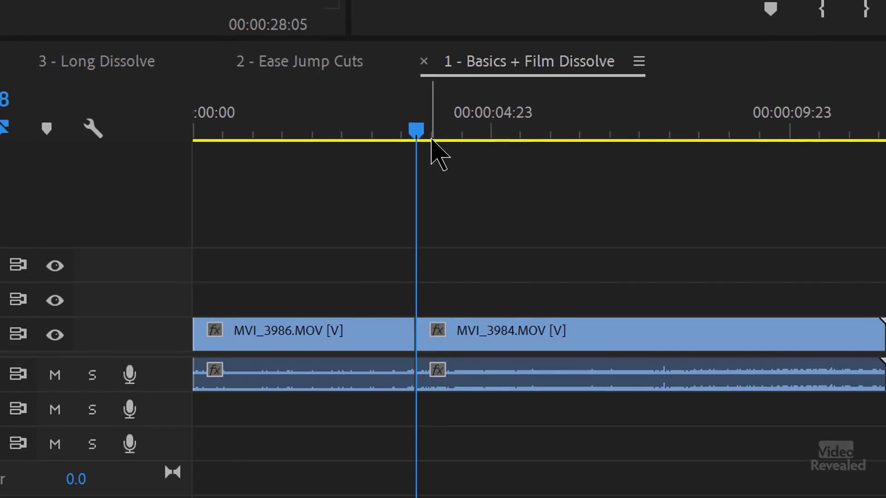
Scrub around the first cut and play back the new Cross Dissolve from MVI_3986 into MVI_3984
{"action": "left_click_drag", "start_coordinate": [511, 135], "coordinate": [415, 138]}
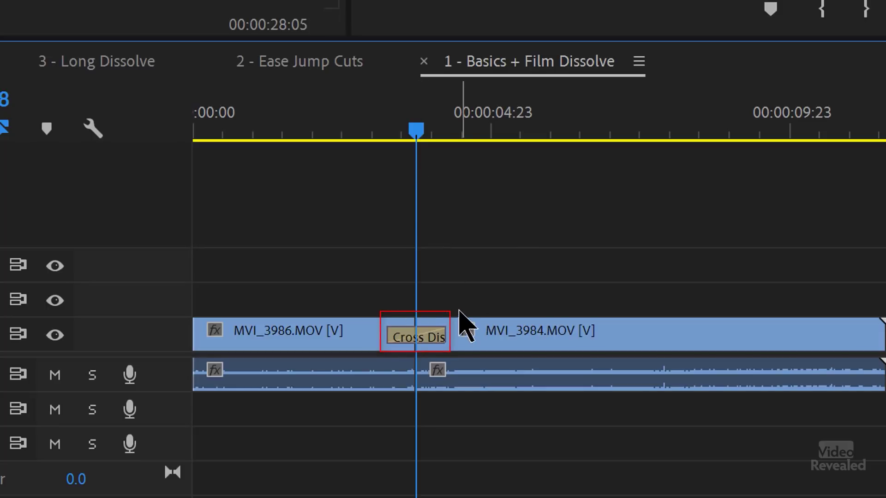
{"action": "left_click_drag", "start_coordinate": [330, 134], "coordinate": [316, 272]}
{"action": "key", "text": "space"}
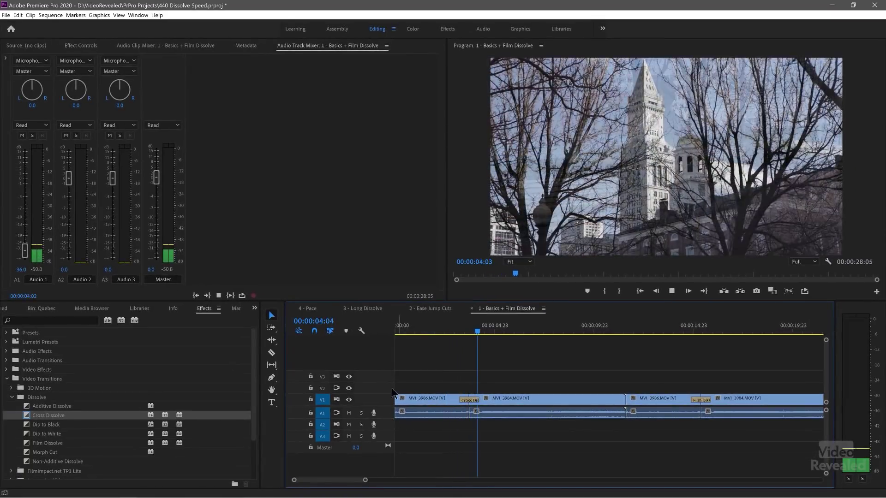
{"action": "left_click", "coordinate": [445, 336]}
{"action": "key", "text": "space"}
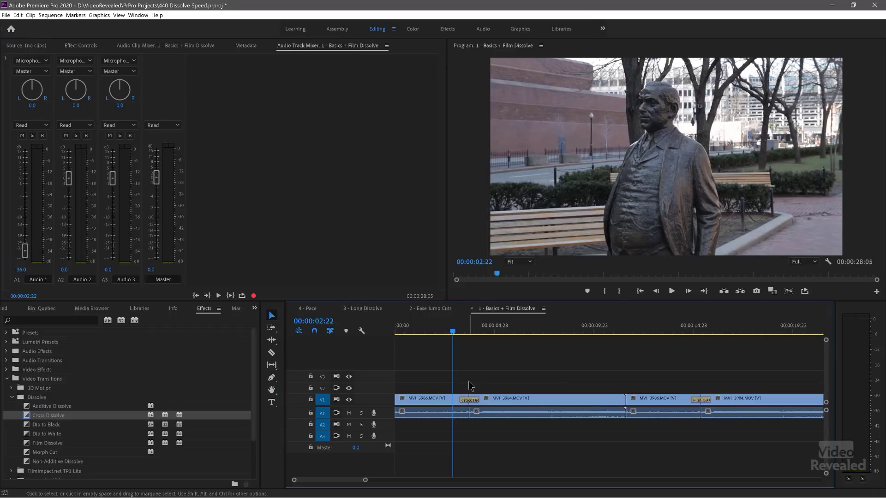
Shorten the first-cut Cross Dissolve to 00:00:00:15 in Set Transition Duration
{"action": "left_click", "coordinate": [470, 401]}
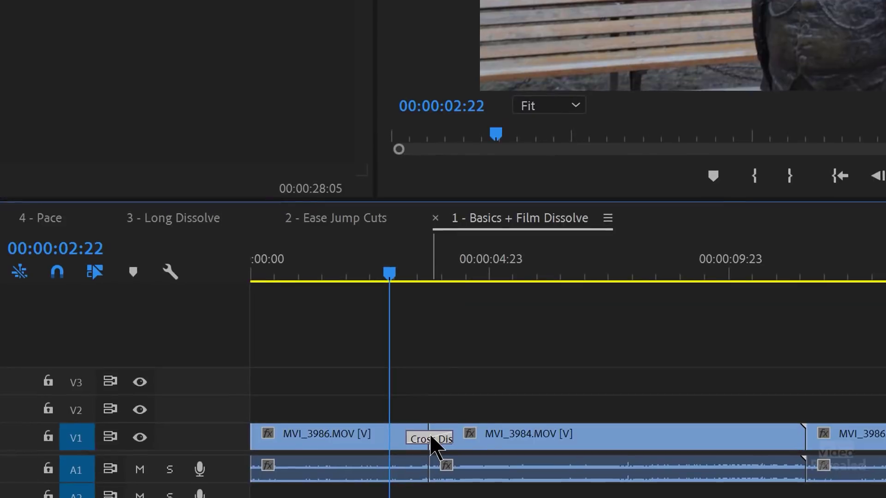
{"action": "double_click", "coordinate": [431, 442]}
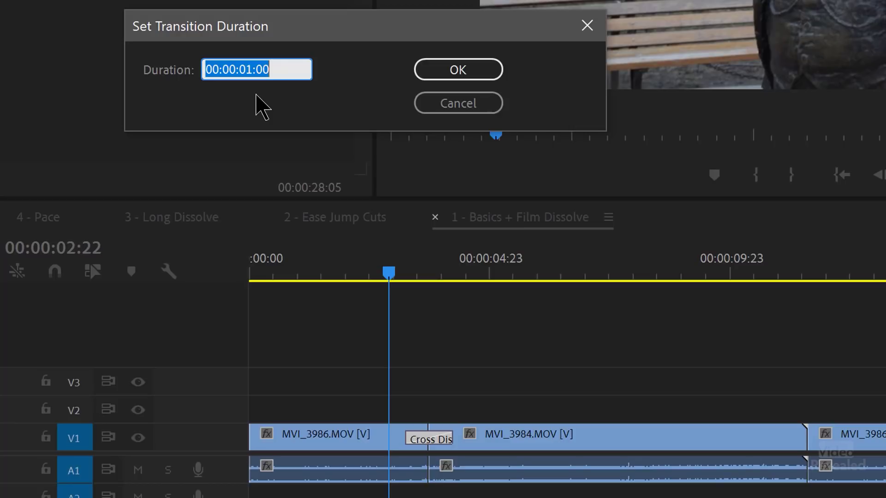
{"action": "type", "text": "15"}
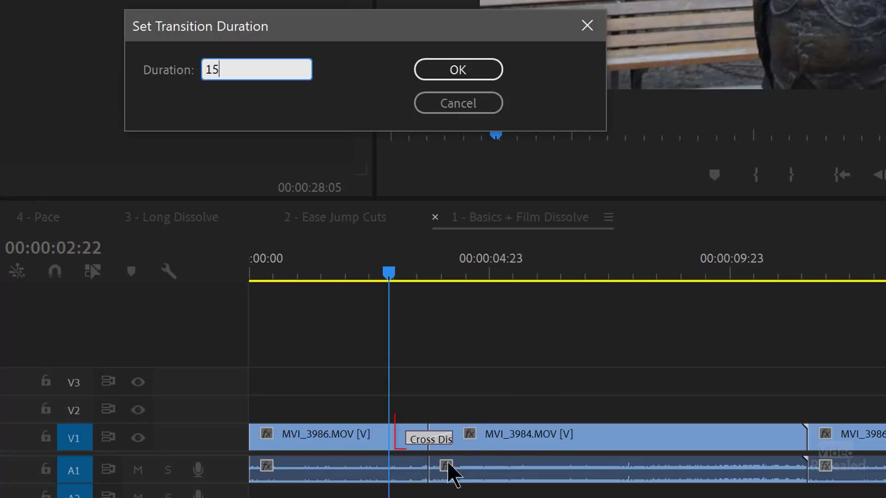
{"action": "left_click", "coordinate": [485, 70]}
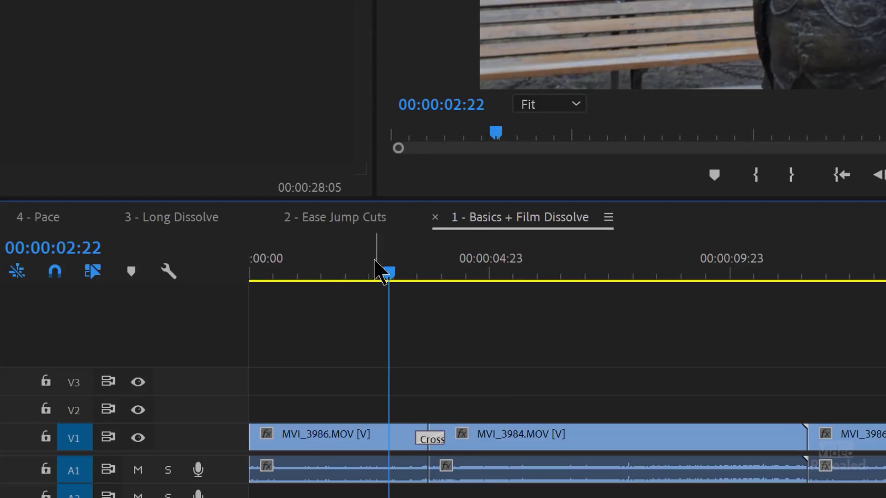
{"action": "left_click_drag", "start_coordinate": [375, 260], "coordinate": [351, 263]}
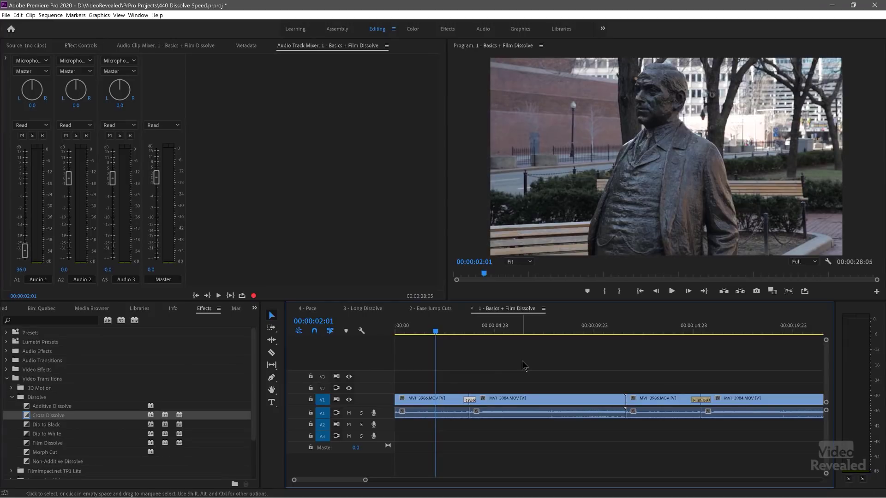
Play back the 15-frame Cross Dissolve at the first cut
{"action": "key", "text": "space"}
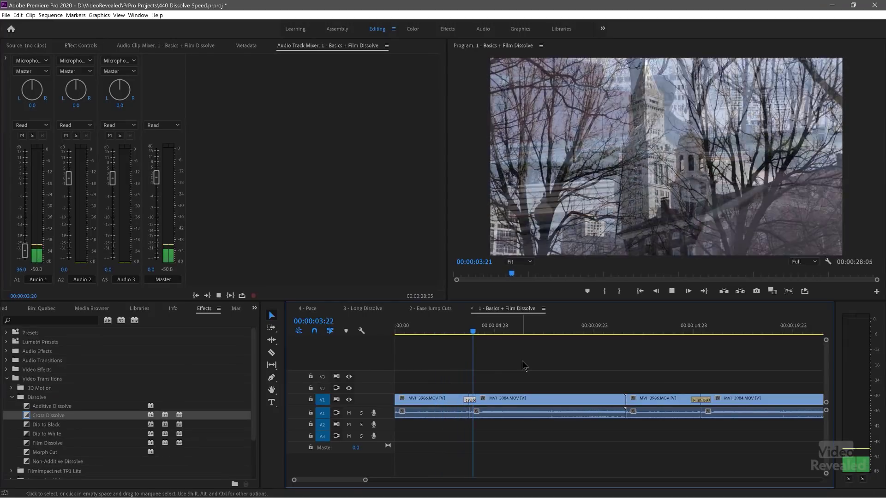
{"action": "left_click", "coordinate": [453, 329]}
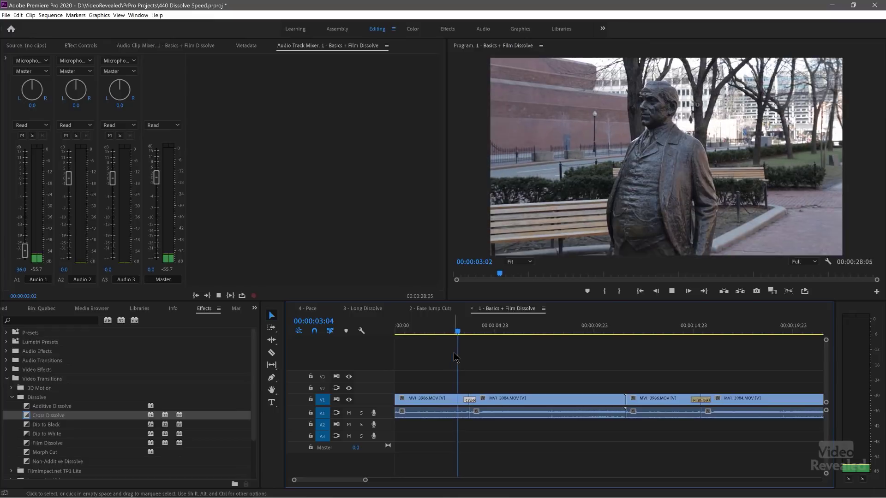
{"action": "key", "text": "space"}
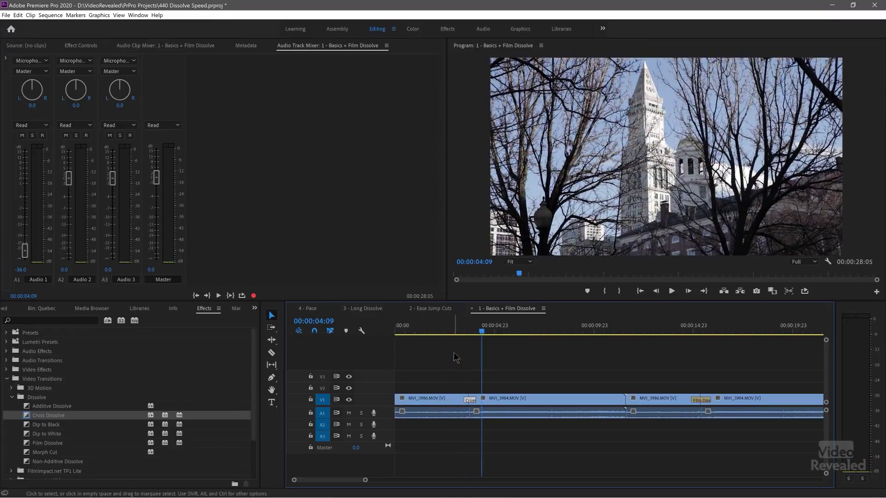
Reapply the dissolve with Ctrl+D and drag its right edge further into MVI_3984
{"action": "key", "text": "ctrl+d"}
{"action": "left_click", "coordinate": [466, 329]}
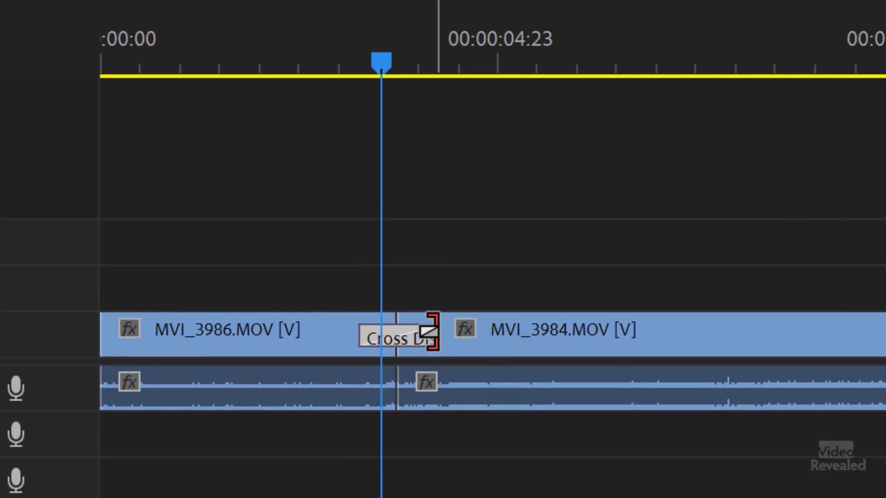
{"action": "left_click_drag", "start_coordinate": [423, 331], "coordinate": [430, 332]}
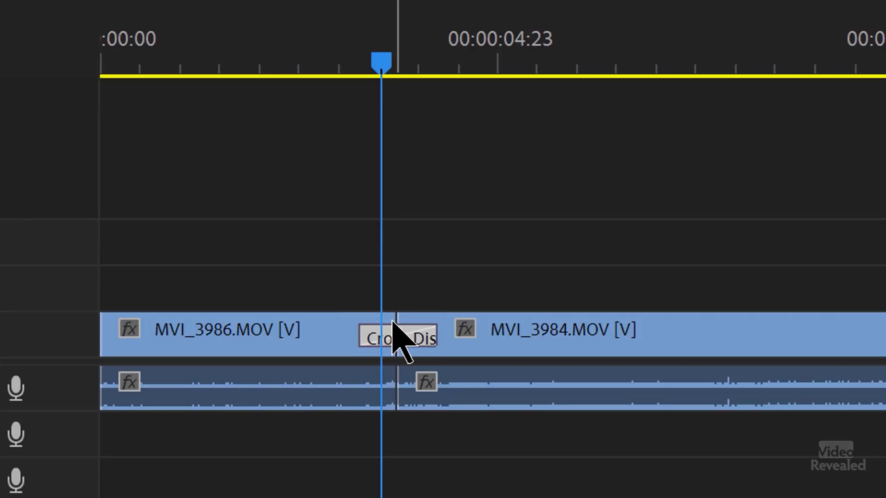
{"action": "key", "text": "minus"}
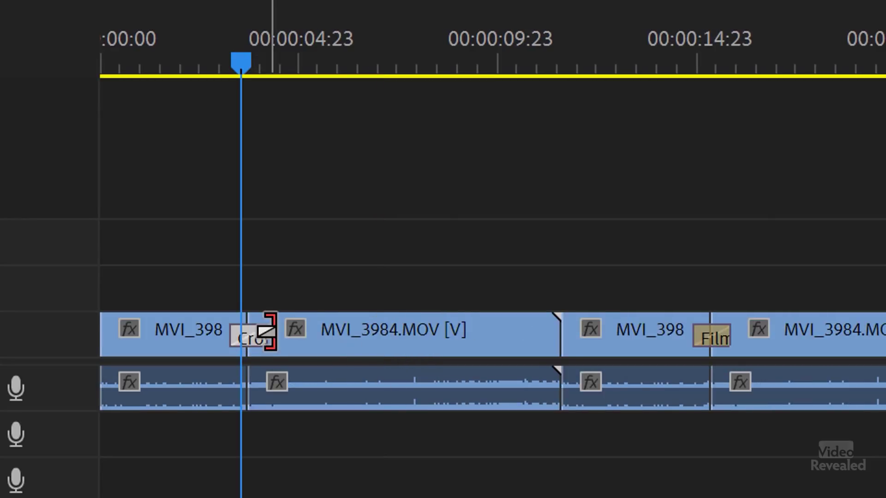
Zoom into the first Cross Dissolve and make the V1 video track taller
{"action": "key", "text": "equal"}
{"action": "key", "text": "equal"}
{"action": "key", "text": "equal"}
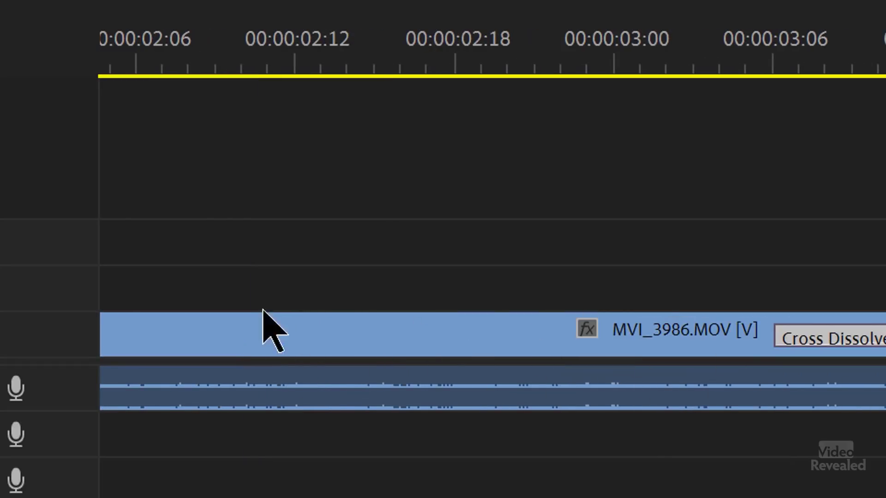
{"action": "scroll", "coordinate": [78, 348], "scroll_direction": "up", "scroll_amount": 4}
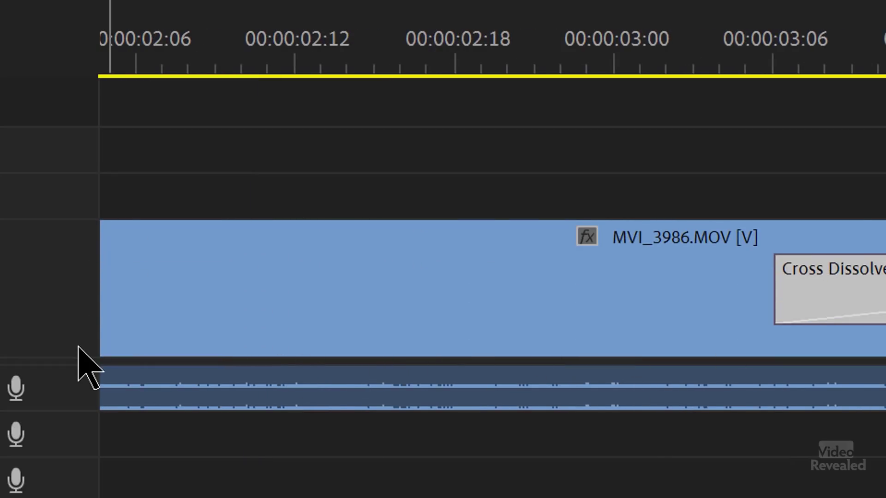
{"action": "scroll", "coordinate": [73, 330], "scroll_direction": "down", "scroll_amount": 1}
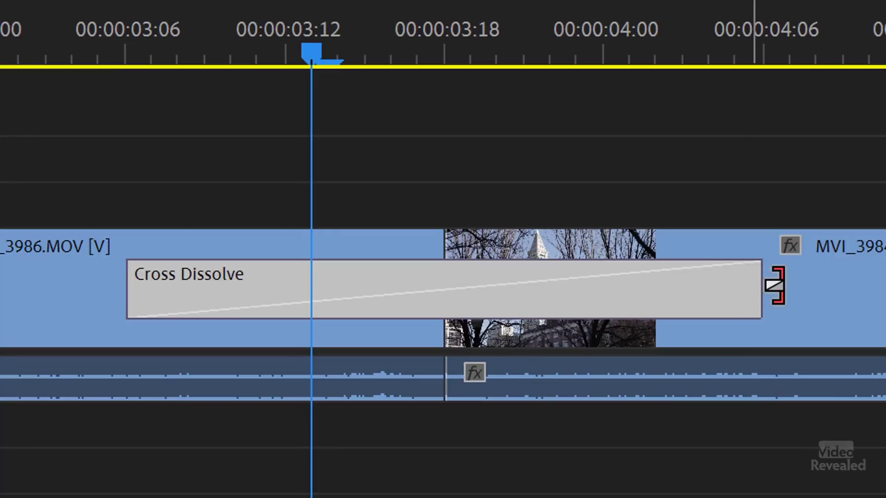
Trim the Cross Dissolve's right end shorter, then undo an attempted lengthening past the cut
{"action": "left_click_drag", "start_coordinate": [734, 275], "coordinate": [602, 296]}
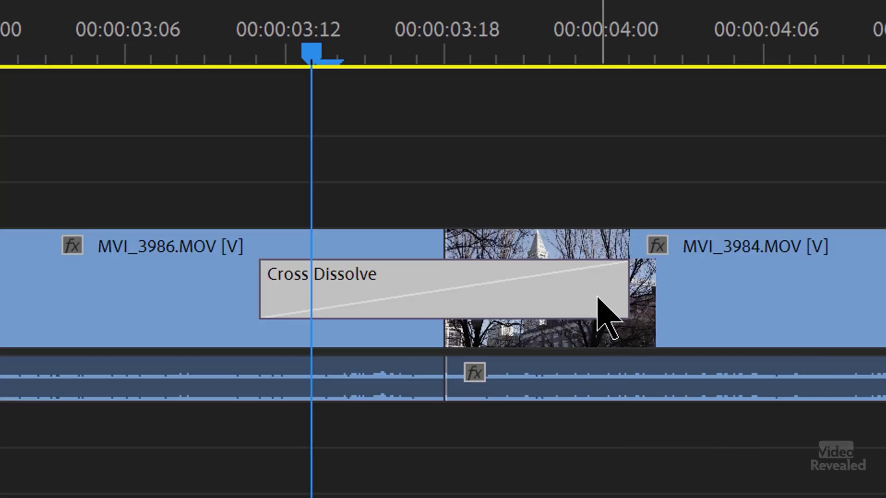
{"action": "left_click_drag", "start_coordinate": [554, 289], "coordinate": [868, 344]}
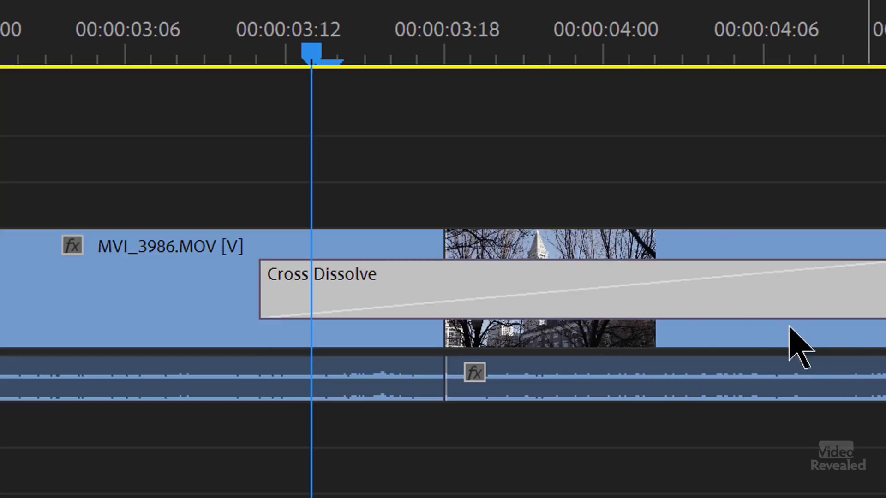
{"action": "key", "text": "ctrl+z"}
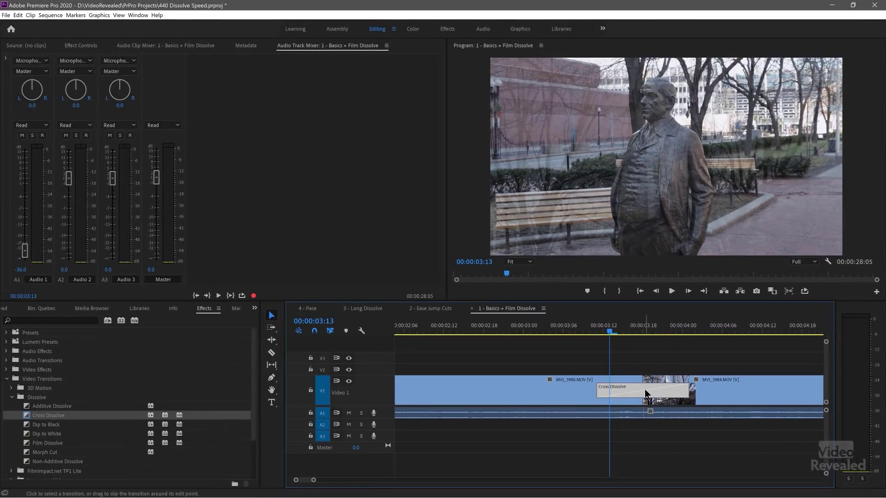
Give the first-cut Cross Dissolve a one-second duration and fit the whole sequence in view
{"action": "double_click", "coordinate": [641, 387]}
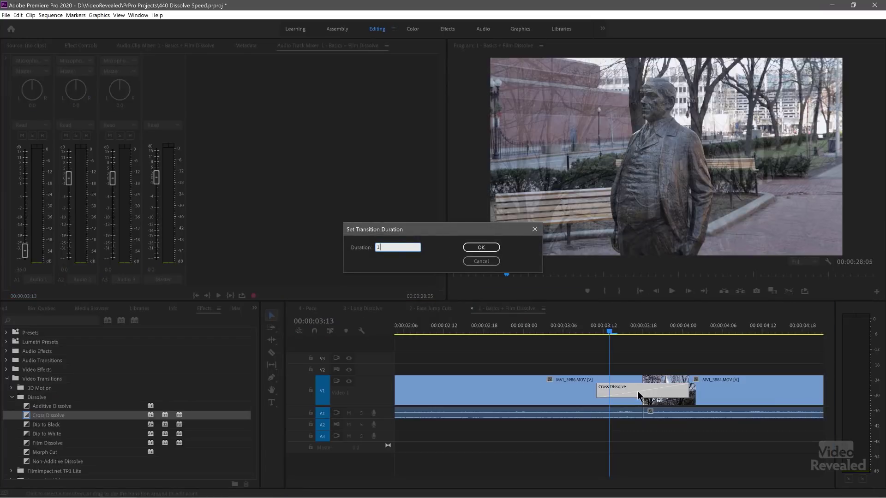
{"action": "key", "text": "Return"}
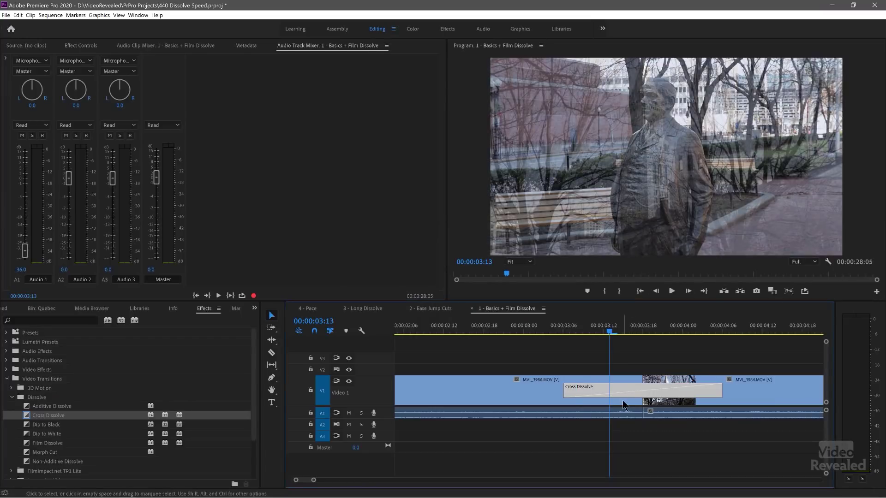
{"action": "key", "text": "backslash"}
Preview both dissolves, then replay the first one from 00:00:02:13
{"action": "left_click_drag", "start_coordinate": [443, 333], "coordinate": [433, 332]}
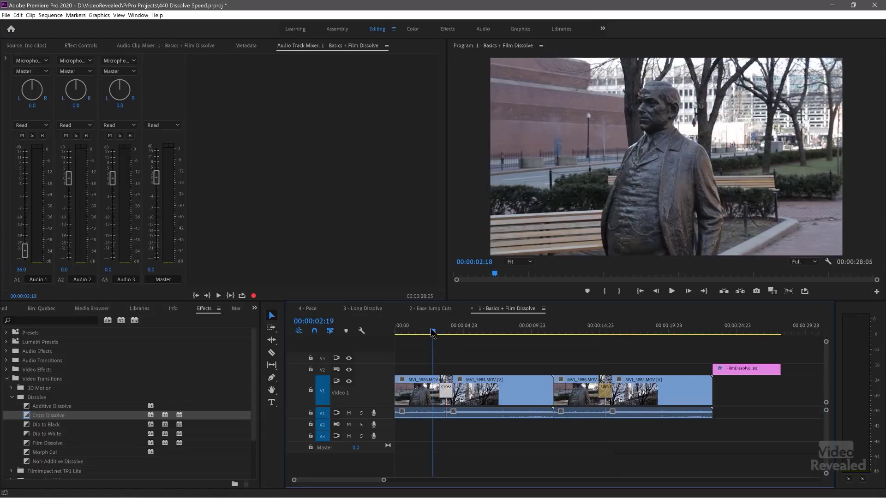
{"action": "key", "text": "space"}
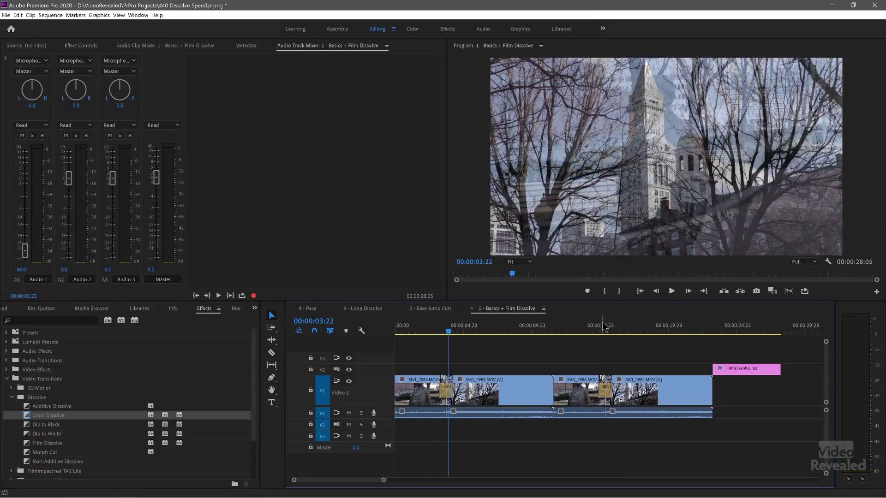
{"action": "left_click", "coordinate": [604, 328]}
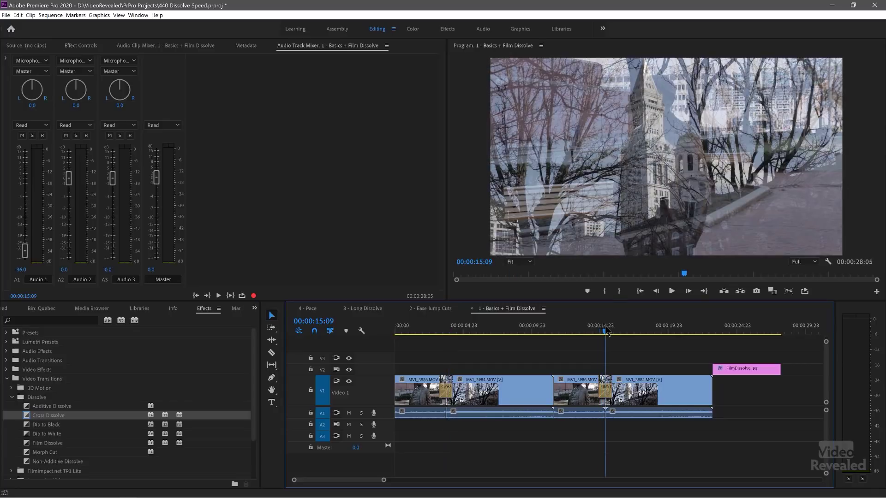
{"action": "left_click", "coordinate": [579, 329]}
{"action": "key", "text": "space"}
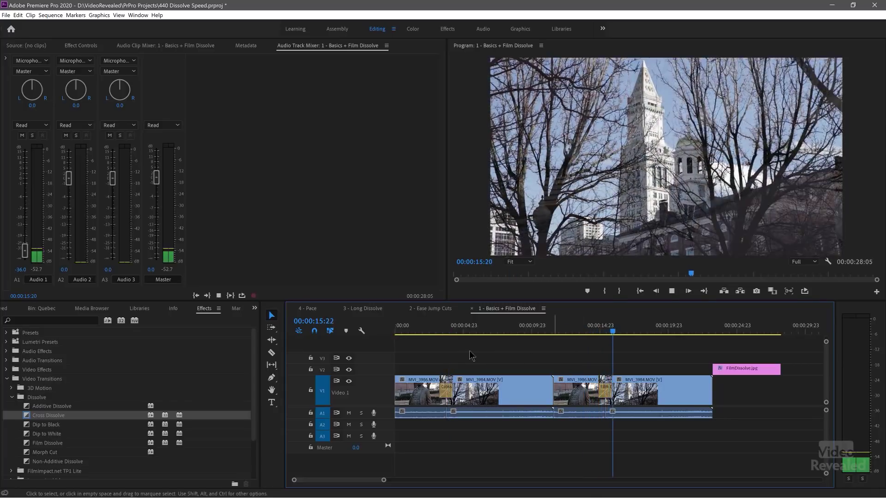
{"action": "key", "text": "space"}
{"action": "left_click", "coordinate": [430, 330]}
{"action": "key", "text": "space"}
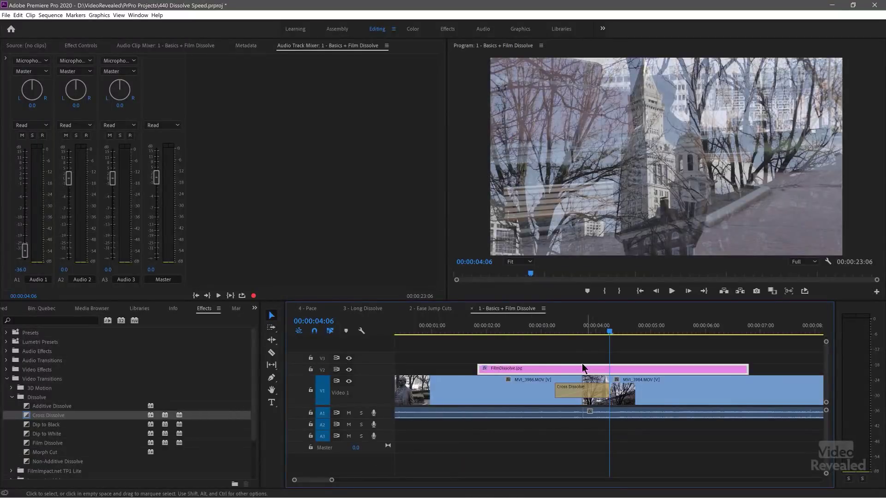
Move FilmDissolve.jpg 9 frames earlier, toggle V2 visibility to compare, then inspect its properties
{"action": "left_click_drag", "start_coordinate": [571, 369], "coordinate": [583, 332]}
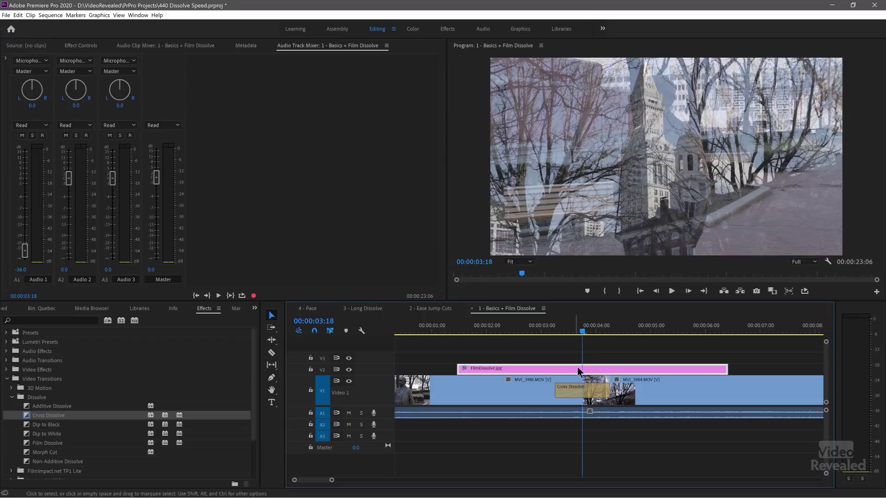
{"action": "left_click", "coordinate": [349, 370]}
{"action": "left_click", "coordinate": [349, 369]}
{"action": "left_click", "coordinate": [349, 370]}
{"action": "left_click", "coordinate": [349, 370]}
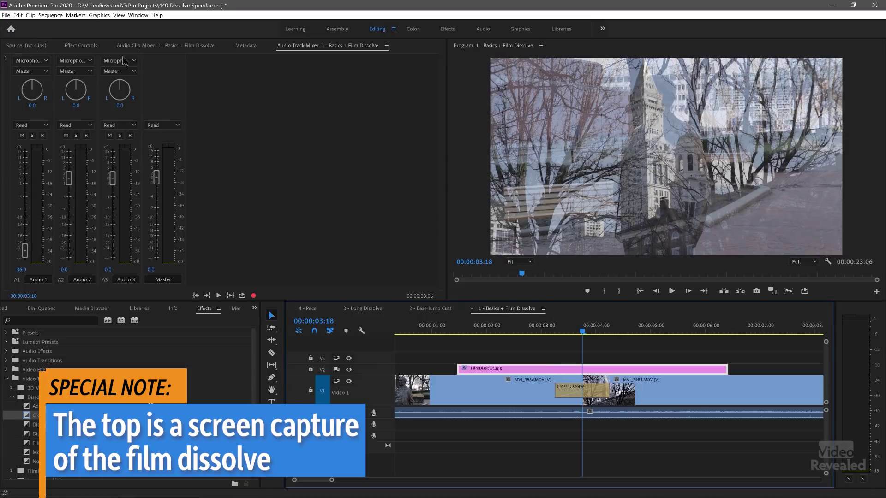
{"action": "left_click", "coordinate": [81, 45]}
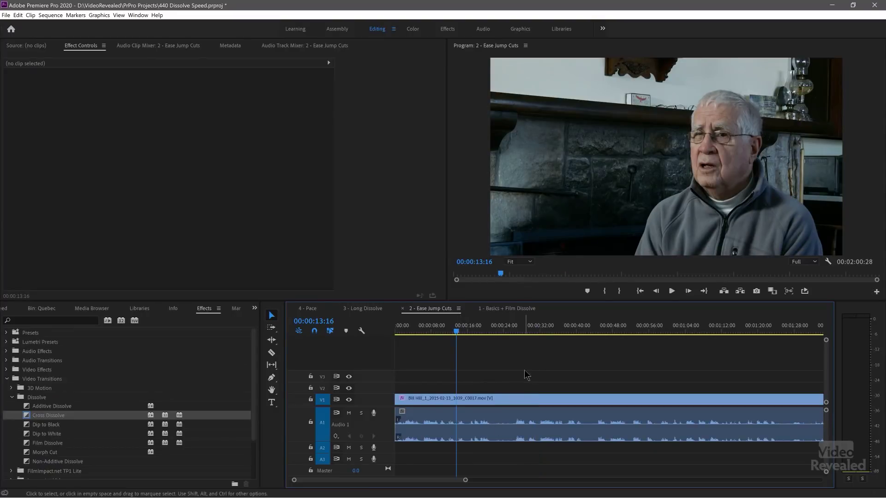
Mark 15:21 to 26:07 in the interview clip, extract that range, and play across the resulting jump cut
{"action": "key", "text": "shift+k"}
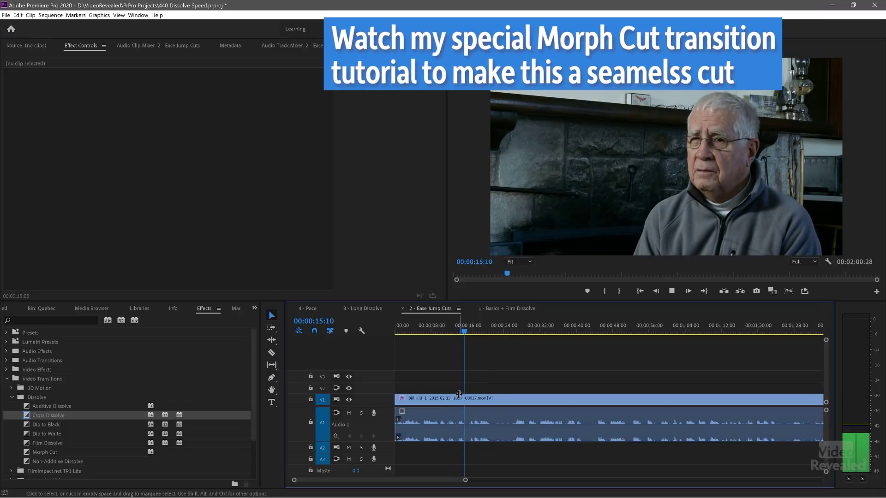
{"action": "key", "text": "space"}
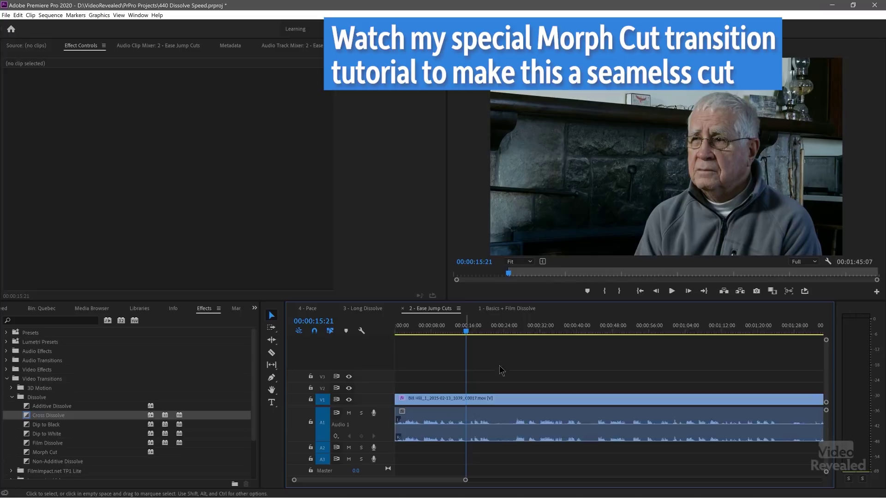
{"action": "key", "text": "i"}
{"action": "left_click", "coordinate": [513, 328]}
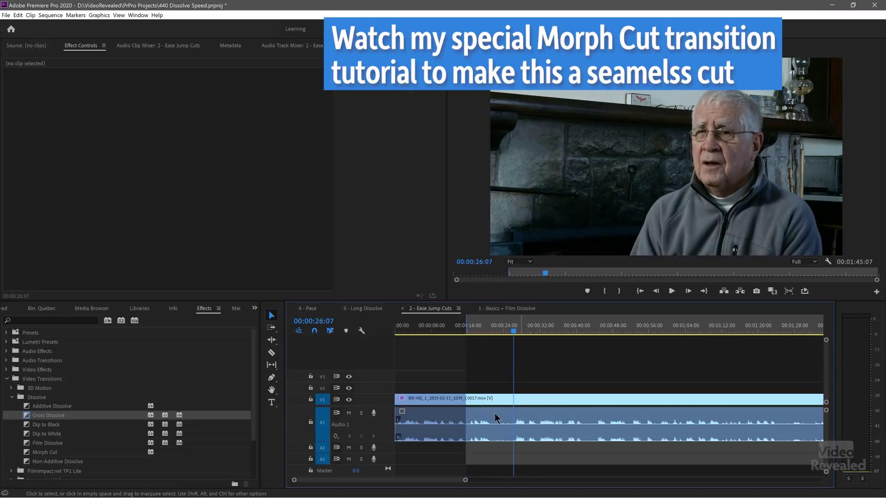
{"action": "key", "text": "o"}
{"action": "key", "text": "apostrophe"}
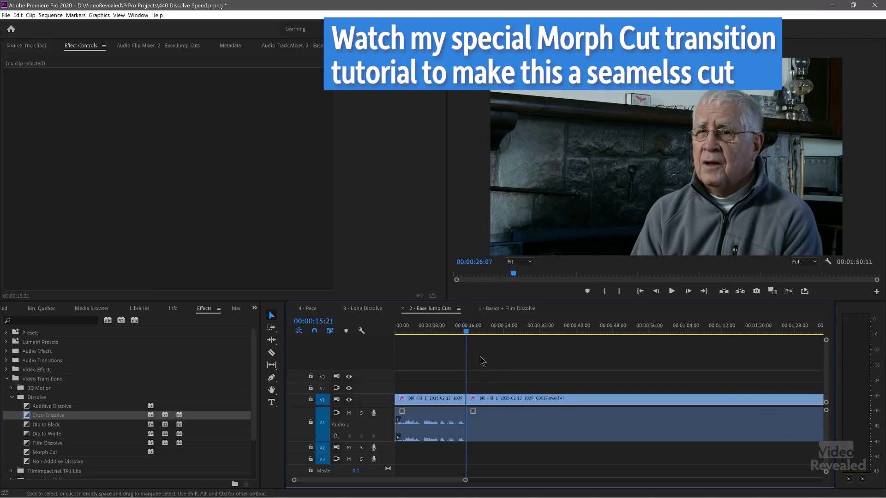
{"action": "left_click", "coordinate": [449, 330]}
{"action": "key", "text": "space"}
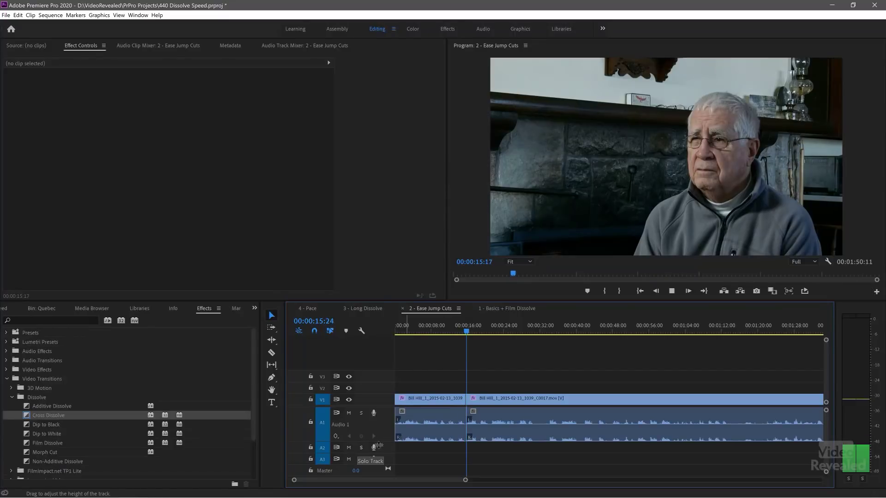
Replay the jump cut from 00:00:13:22, then apply the default Cross Dissolve to it with Ctrl+D
{"action": "key", "text": "space"}
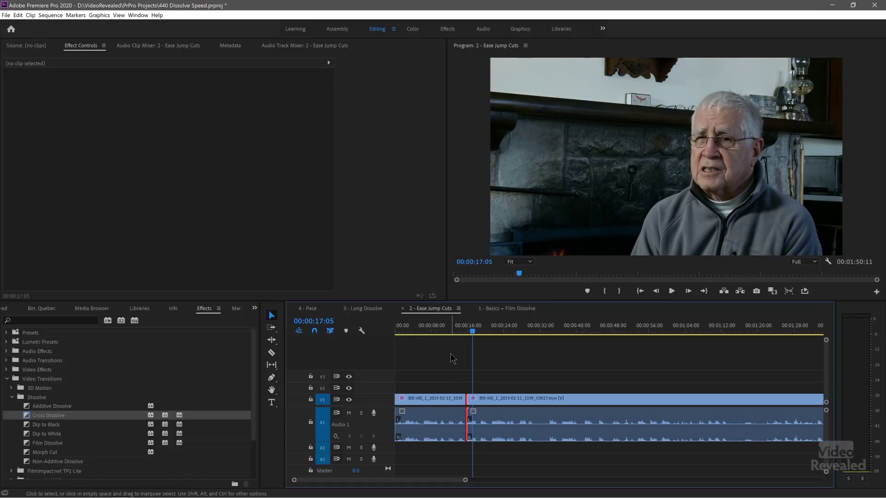
{"action": "left_click", "coordinate": [458, 330]}
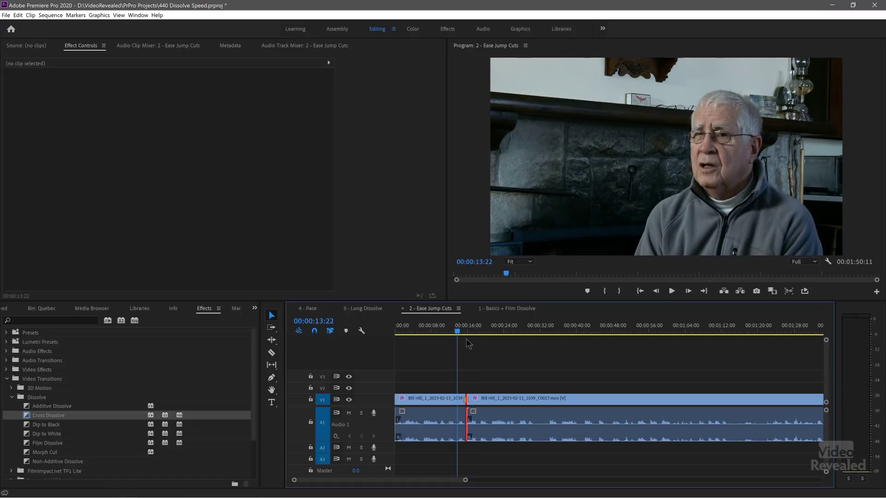
{"action": "key", "text": "space"}
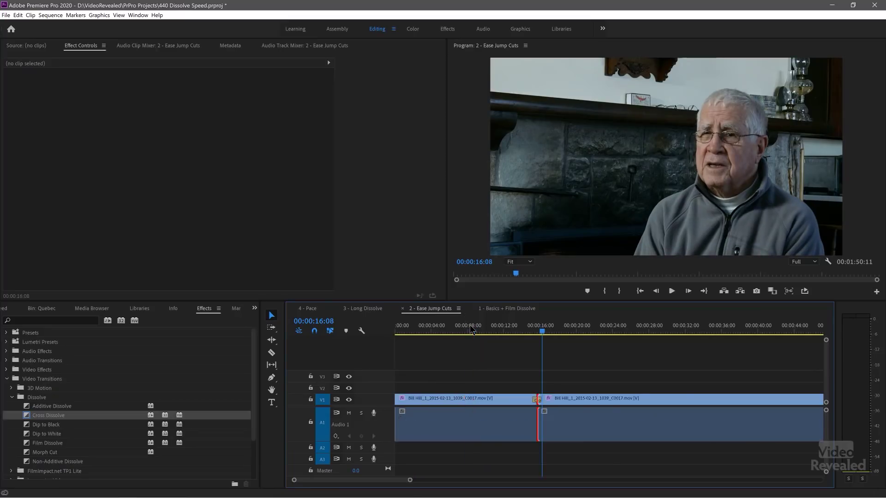
{"action": "key", "text": "ctrl+d"}
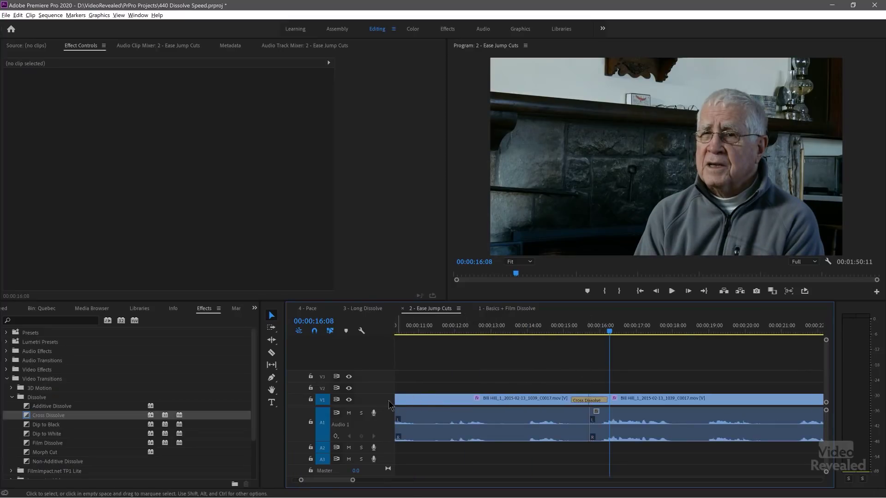
Enlarge Video 1, find 'dip' in Effects, drop Dip to Black onto the jump cut's transition, and play it
{"action": "double_click", "coordinate": [389, 404]}
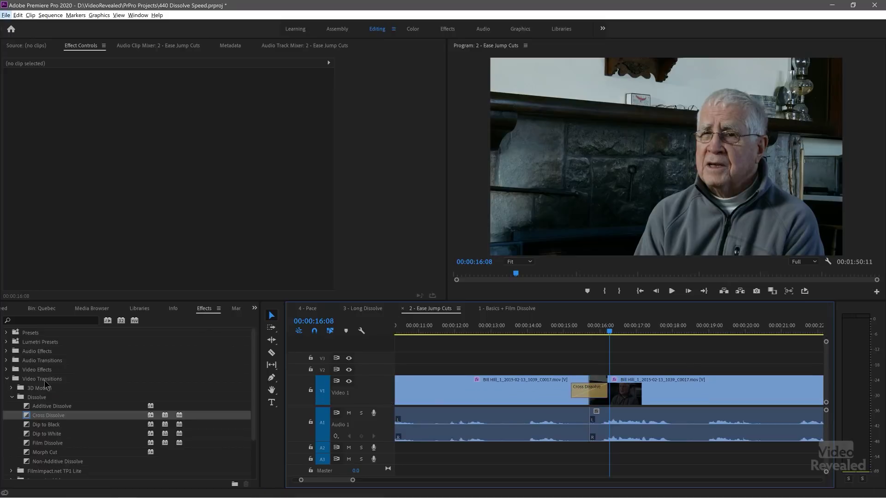
{"action": "left_click", "coordinate": [47, 321]}
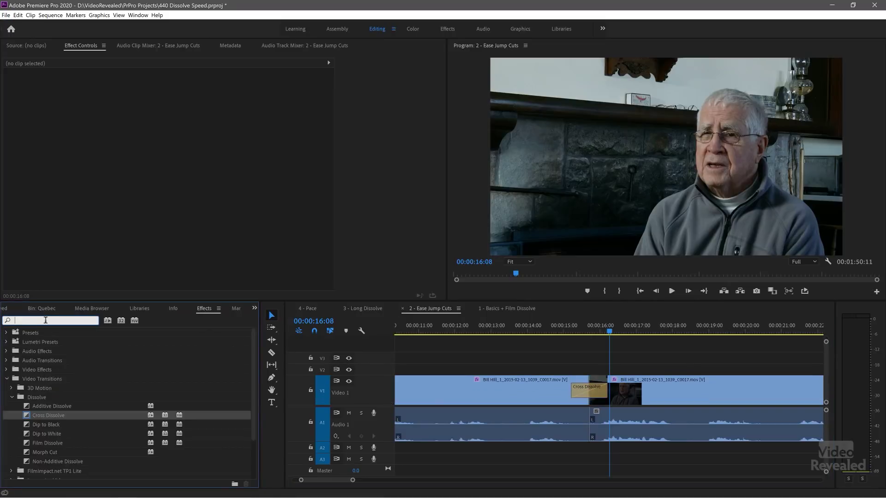
{"action": "type", "text": "dip"}
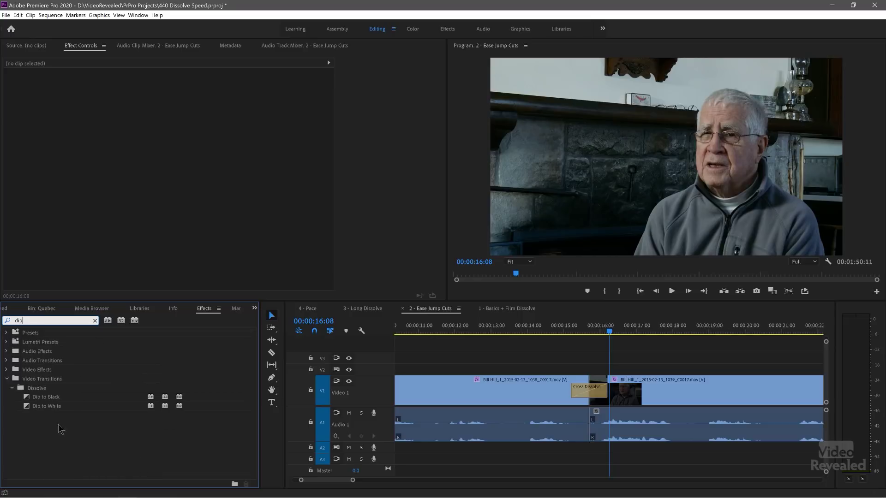
{"action": "left_click_drag", "start_coordinate": [32, 400], "coordinate": [105, 396]}
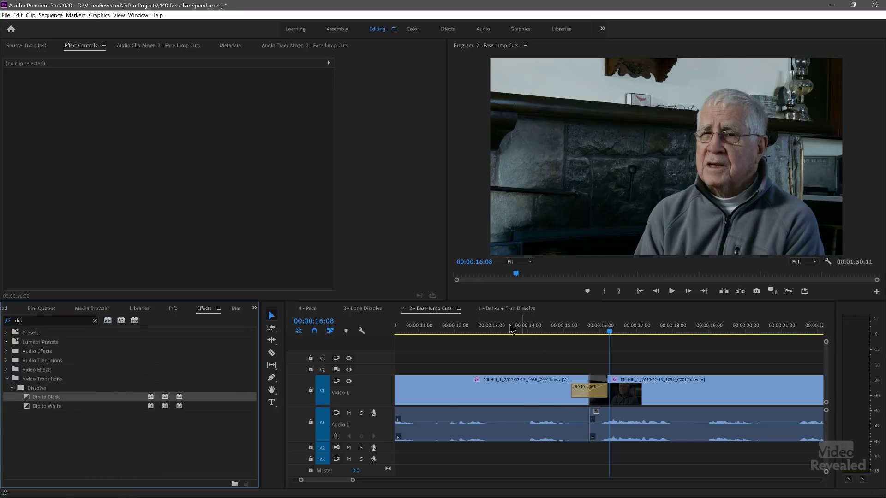
{"action": "left_click", "coordinate": [468, 328]}
{"action": "key", "text": "space"}
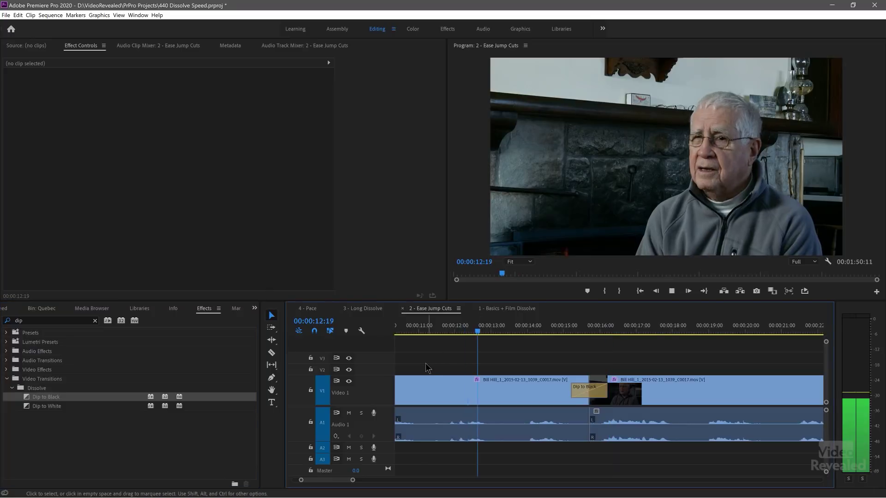